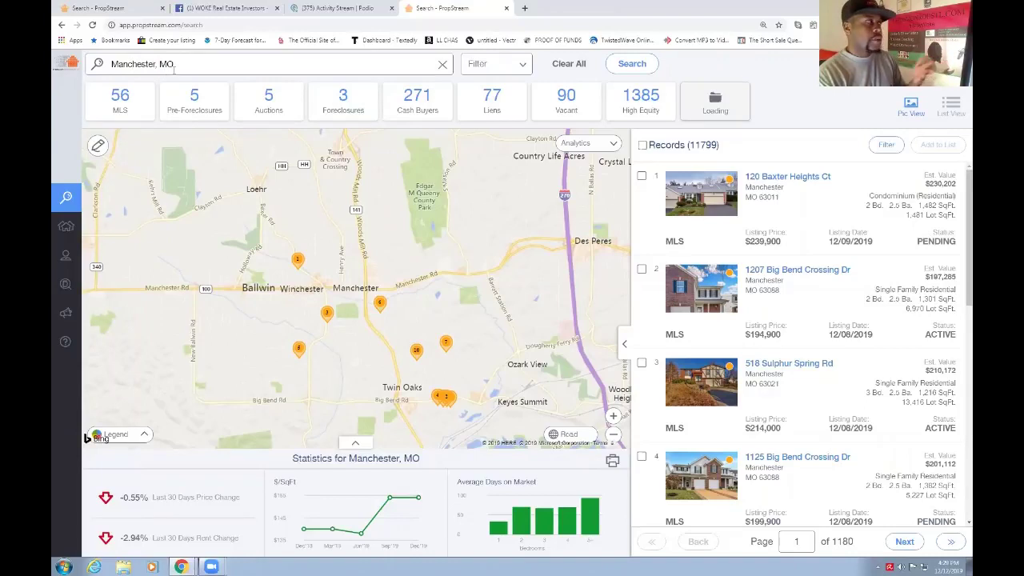
Step: Re-enter Manchester, MO as the search location and choose it from the recent searches
key(BackSpace)
key(BackSpace)
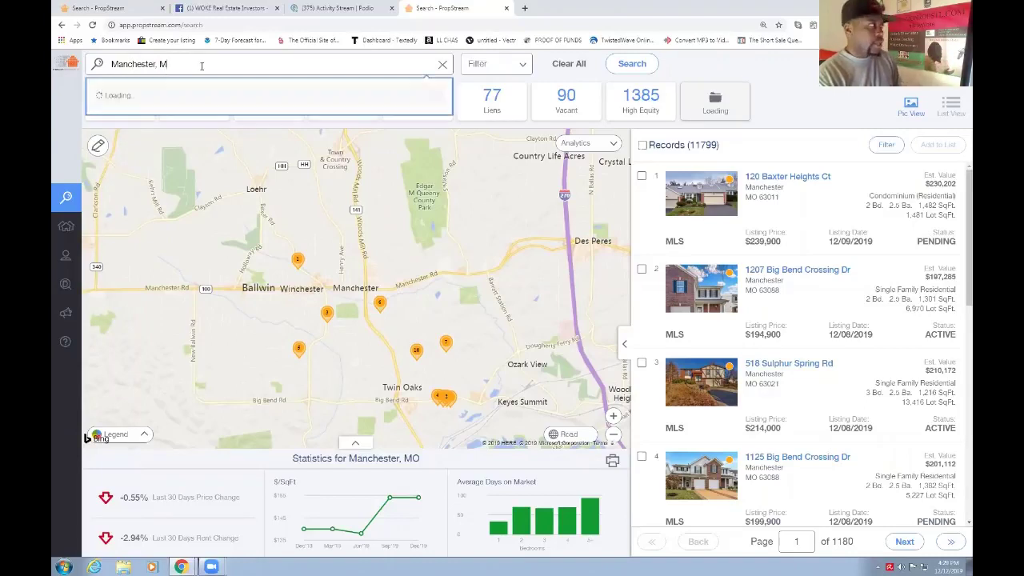
key(BackSpace)
key(BackSpace)
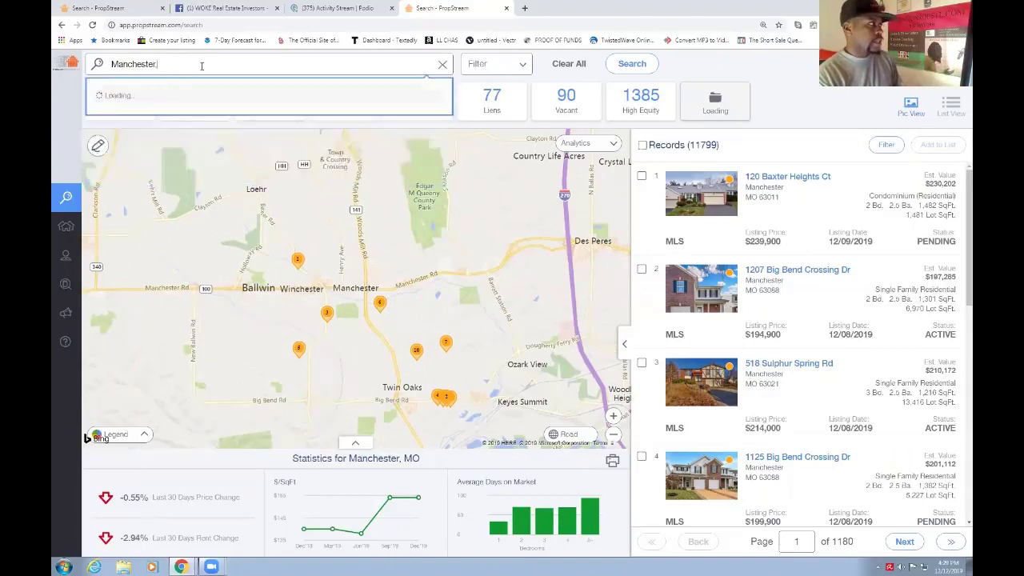
text(, mo)
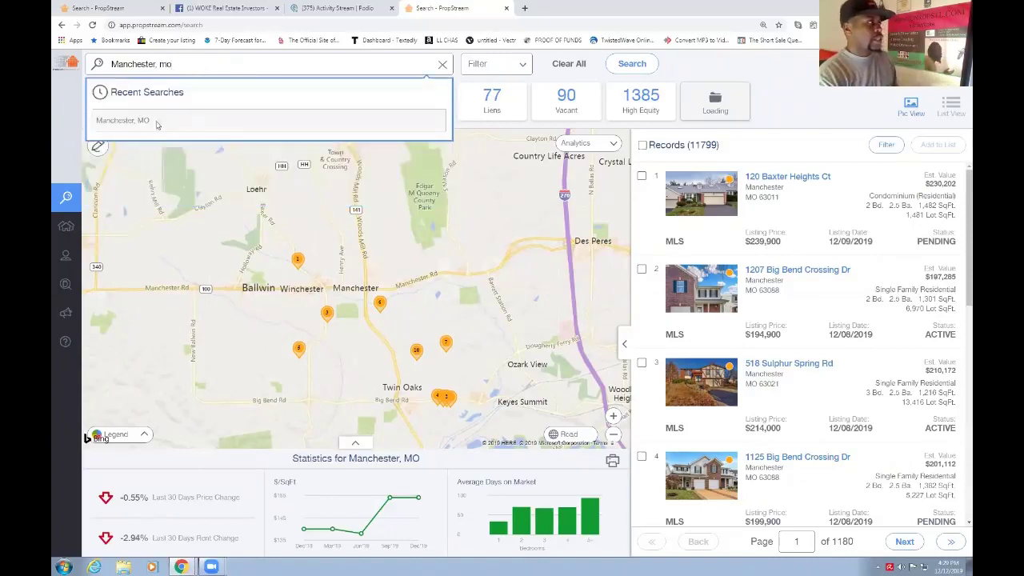
click(134, 121)
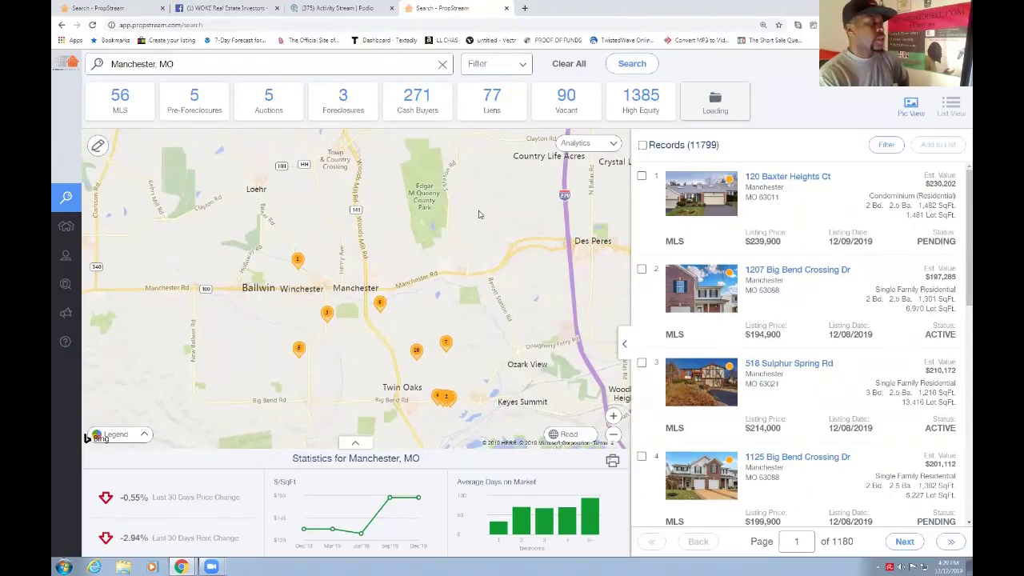
Step: Narrow the Manchester records to cash buyers and open the search filters, keeping Cash Buyers as the quick list choice
click(404, 115)
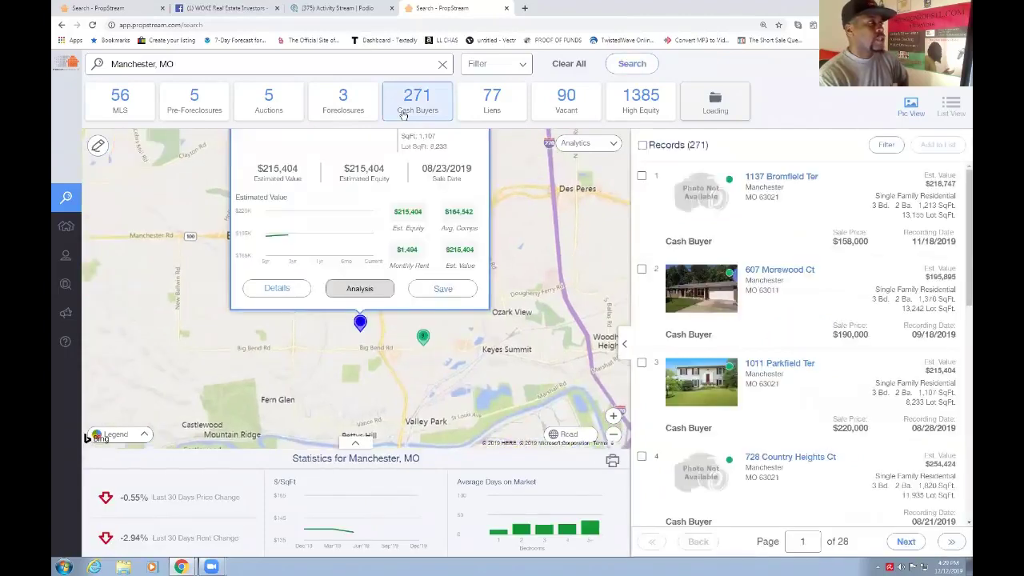
click(485, 69)
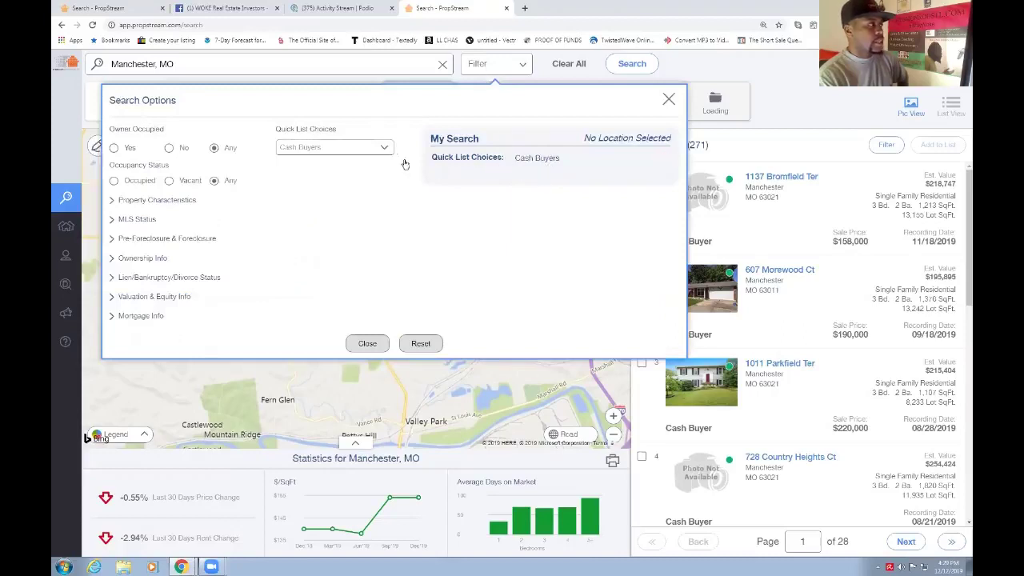
click(381, 147)
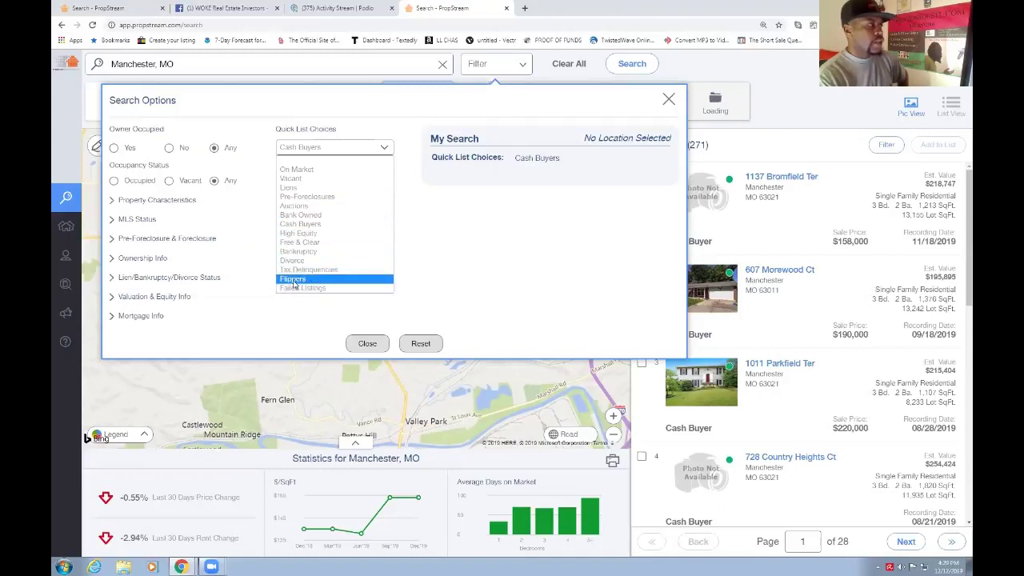
click(300, 225)
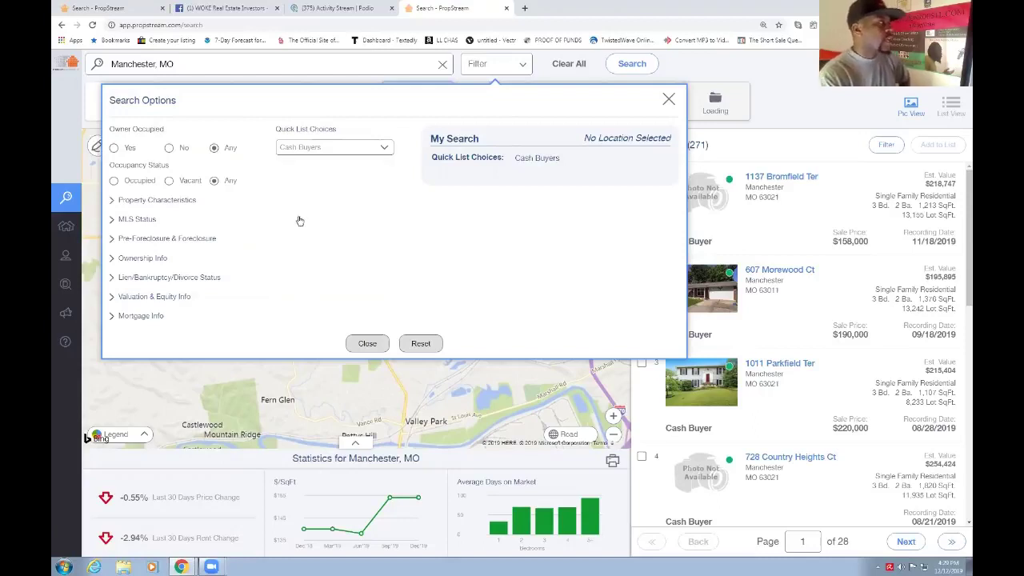
Step: Set the Owner Occupied filter to No, and try the Vacant occupancy status before returning it to Any
click(169, 148)
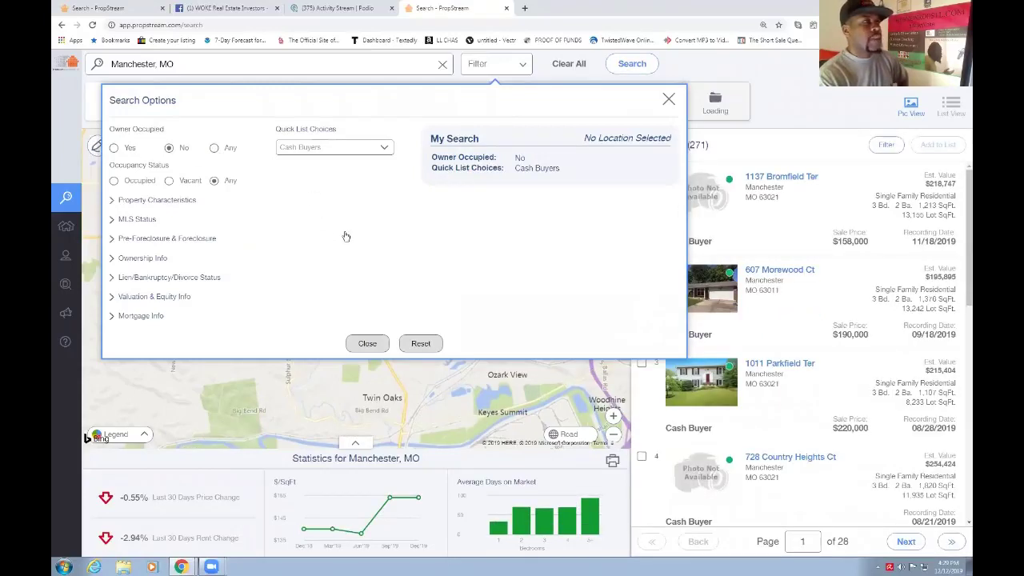
click(214, 148)
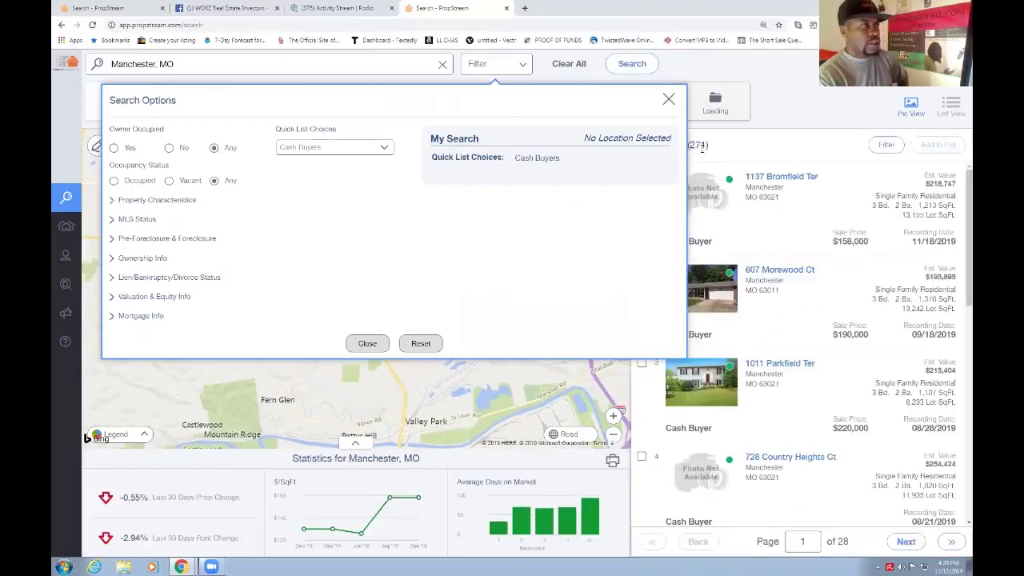
click(170, 149)
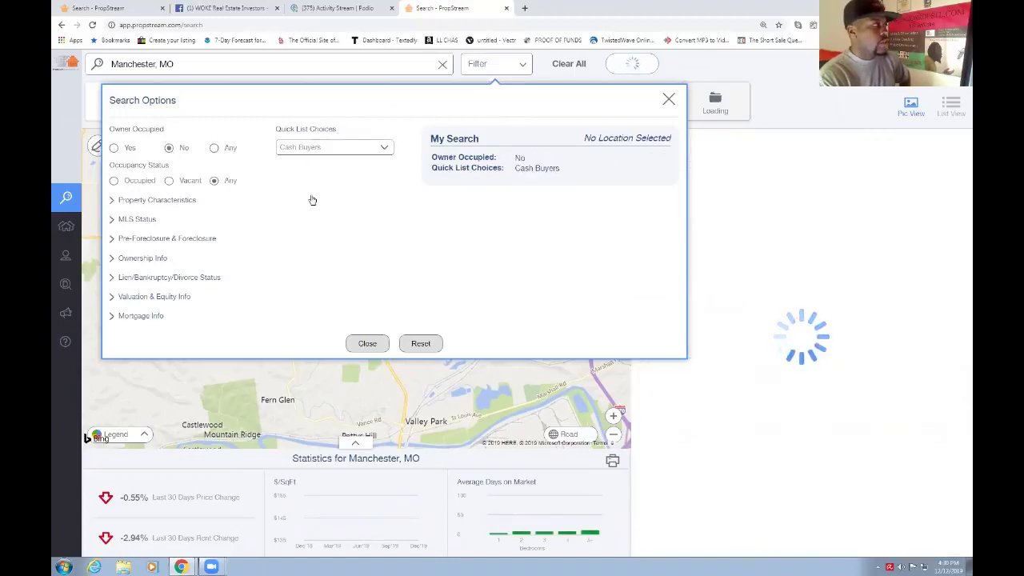
click(170, 181)
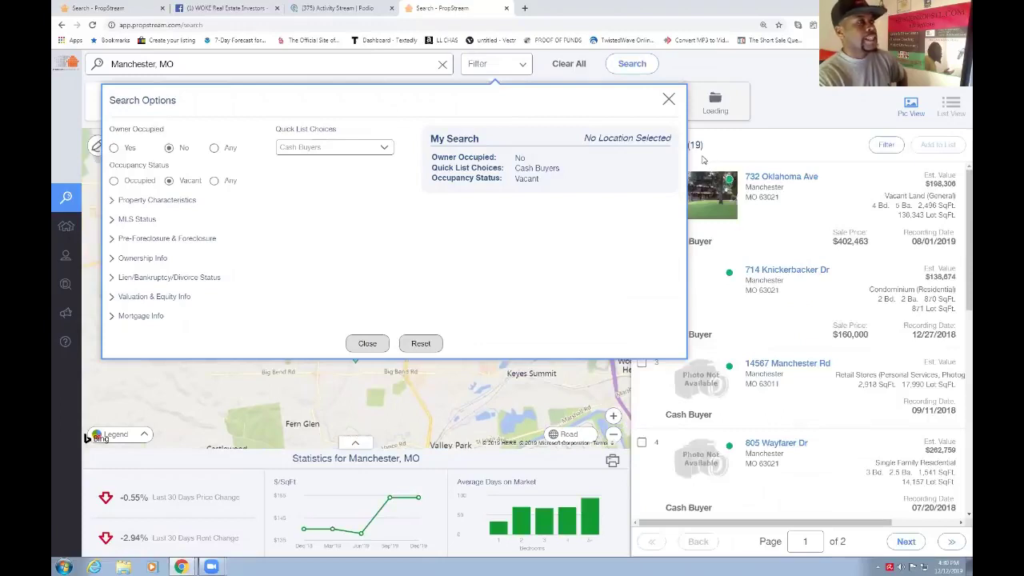
click(214, 182)
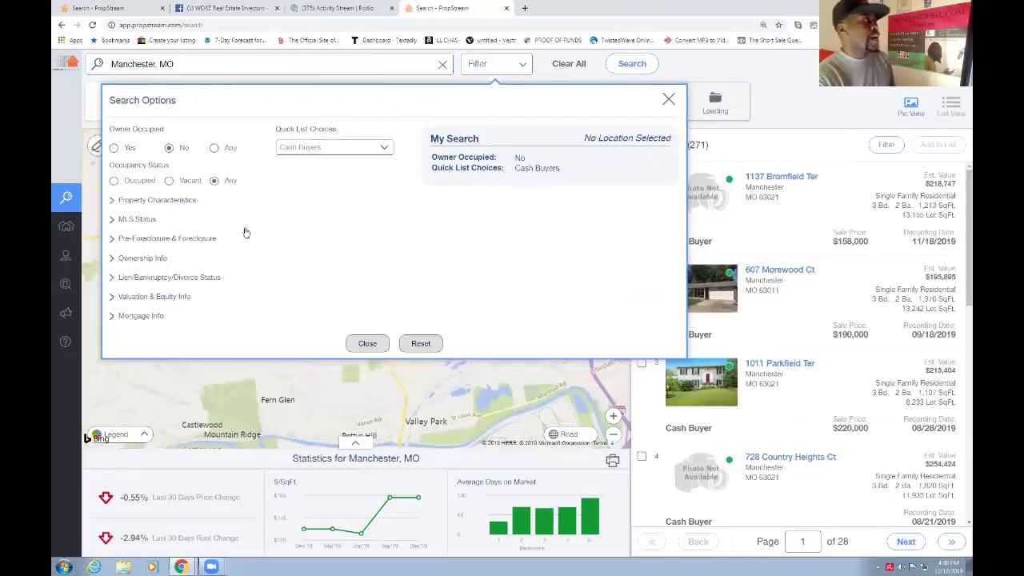
Step: Set the property classification to Residential and the property type to Single Family in the property characteristics
click(151, 201)
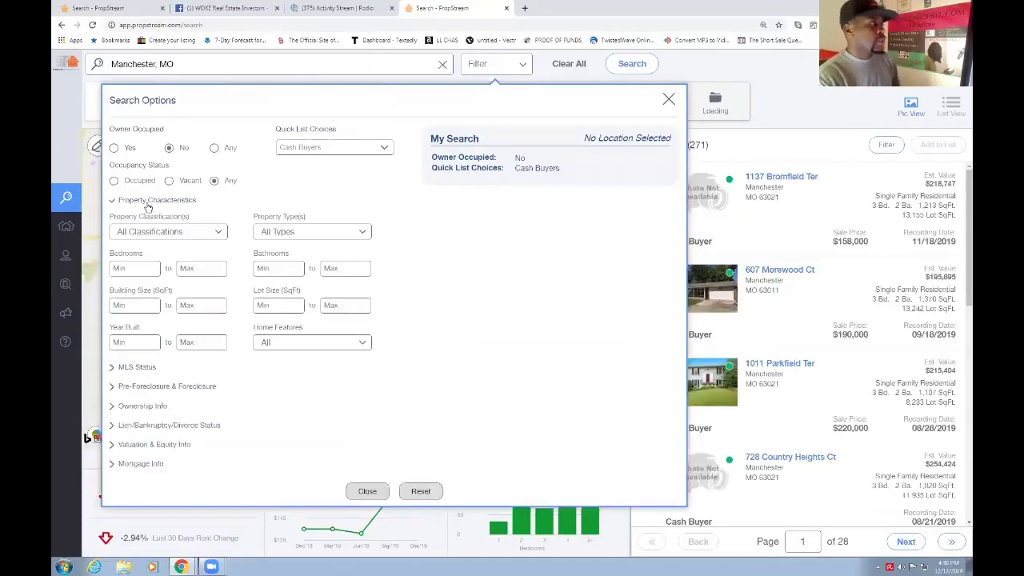
click(175, 232)
click(163, 255)
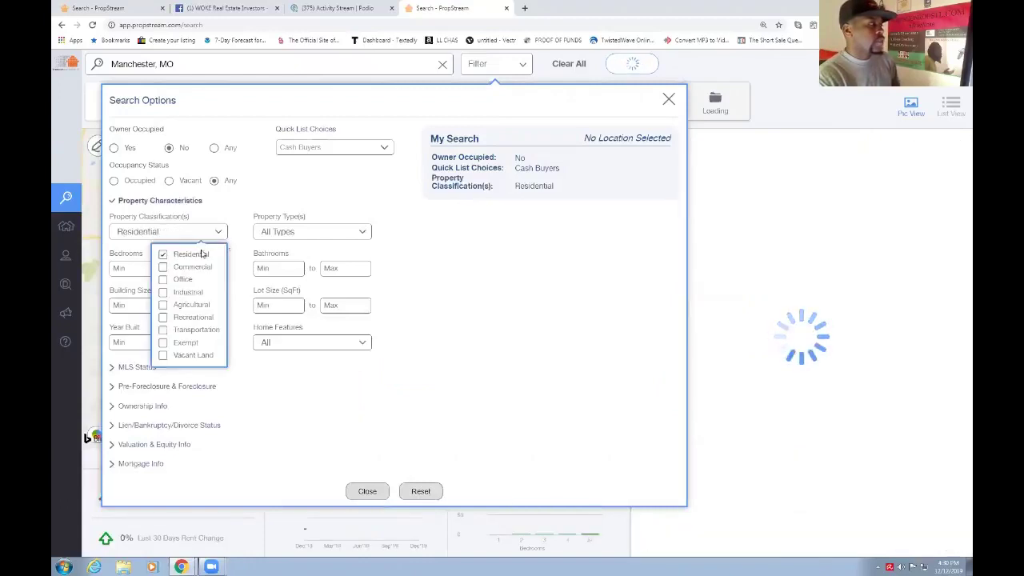
click(284, 232)
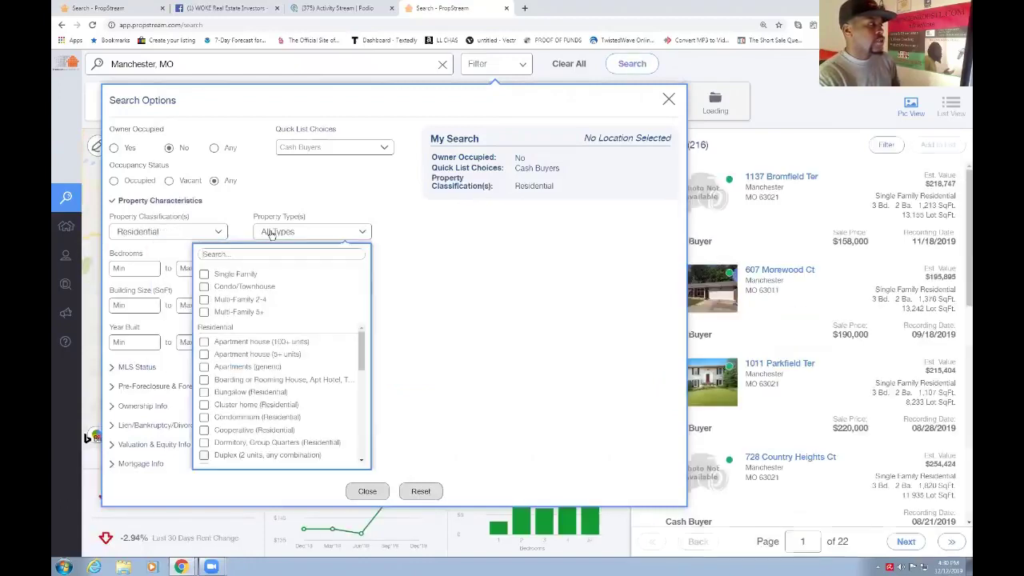
click(231, 275)
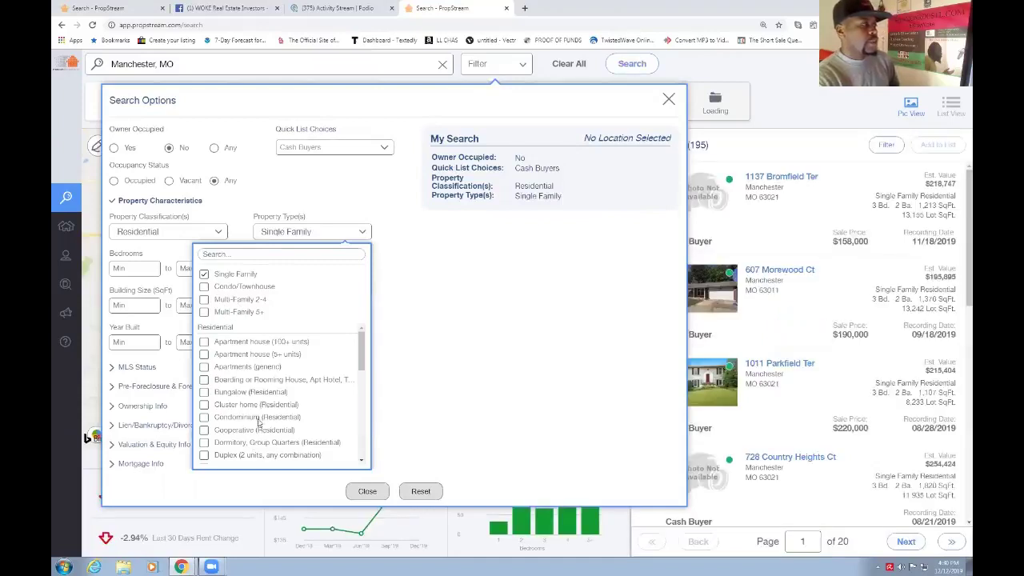
scroll(244, 379, down, 6)
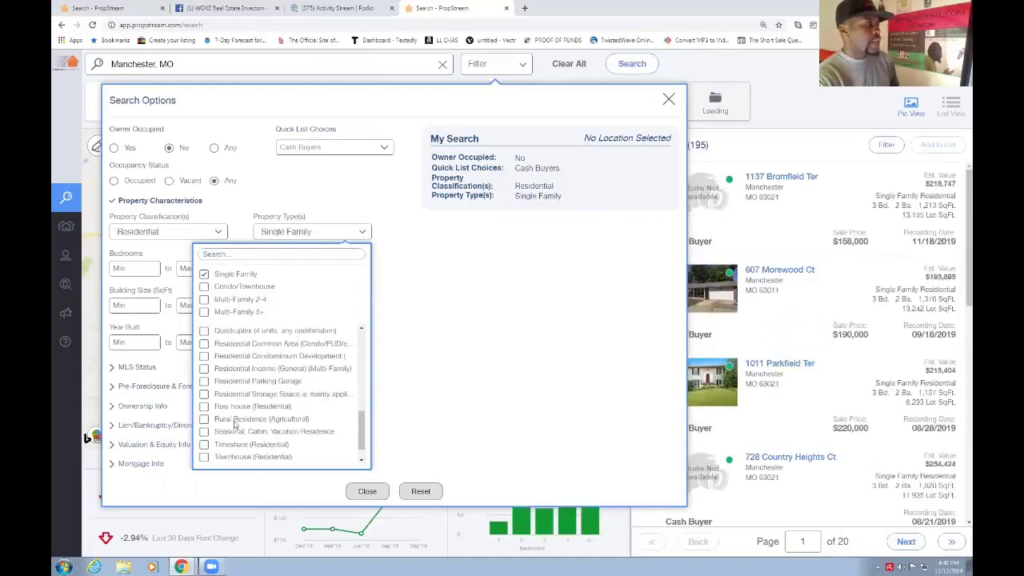
scroll(237, 421, down, 2)
scroll(244, 394, up, 2)
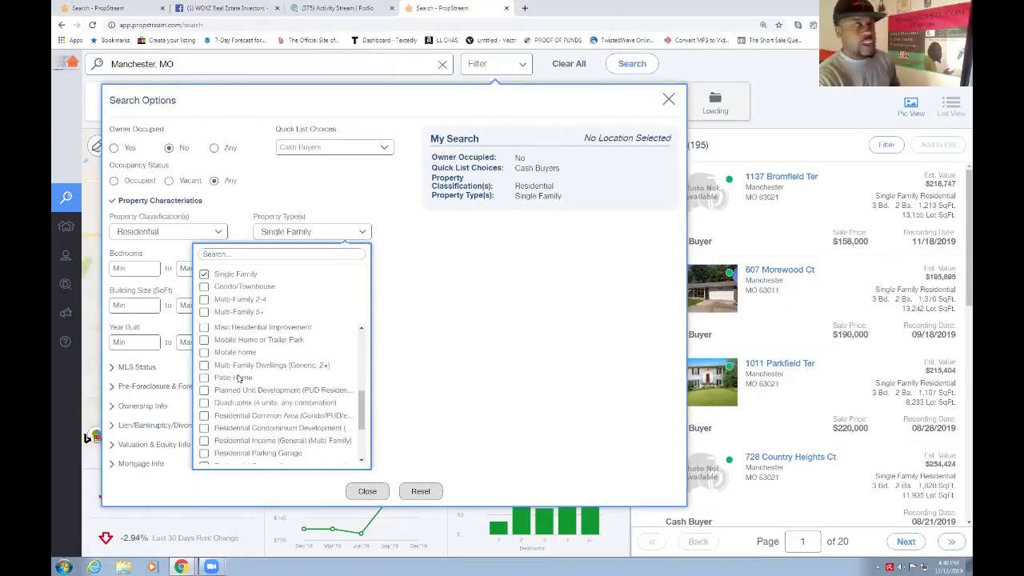
click(313, 197)
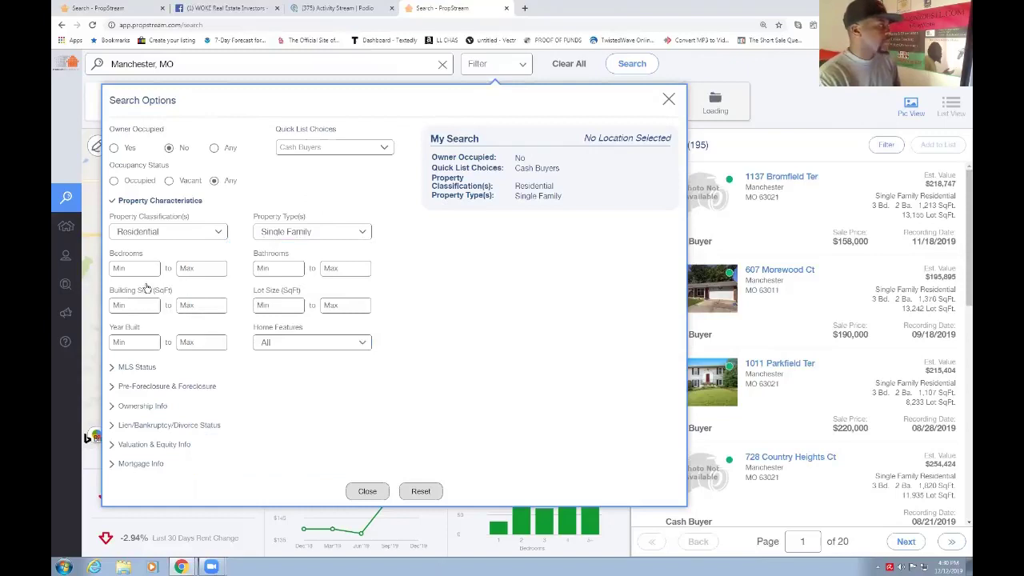
Step: Try a minimum of 3 bedrooms and clear that limit again
click(126, 269)
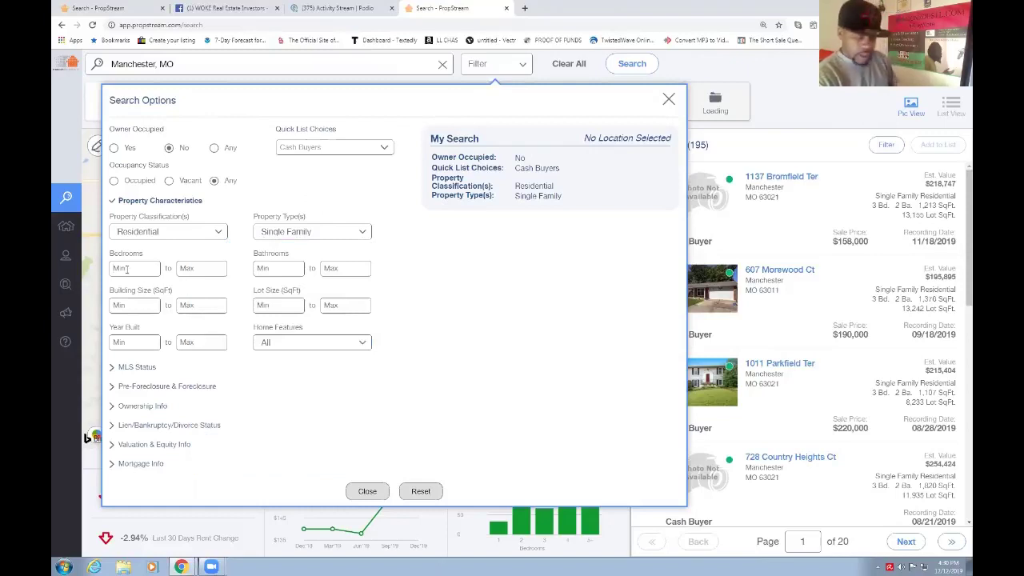
text(3)
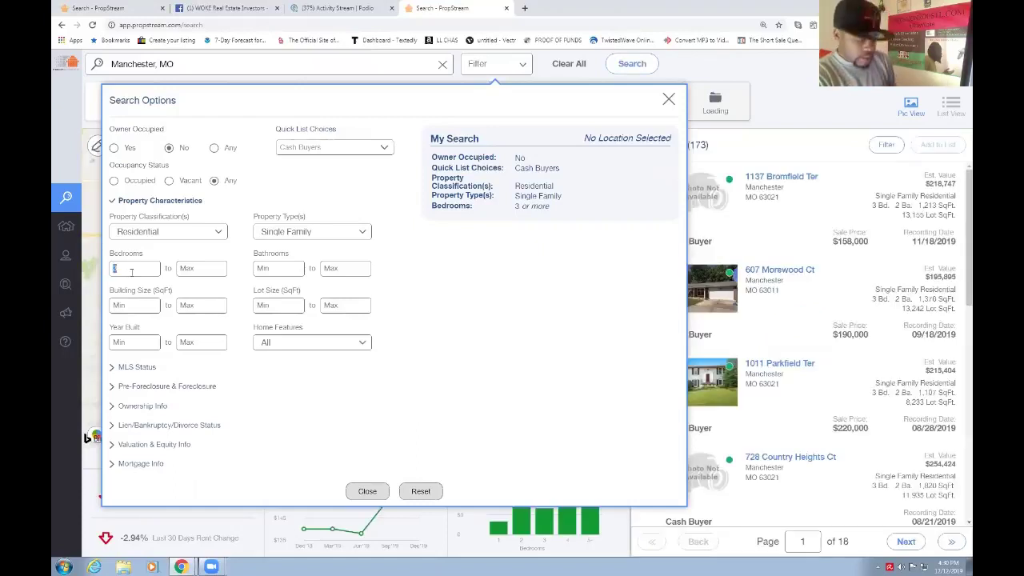
key(BackSpace)
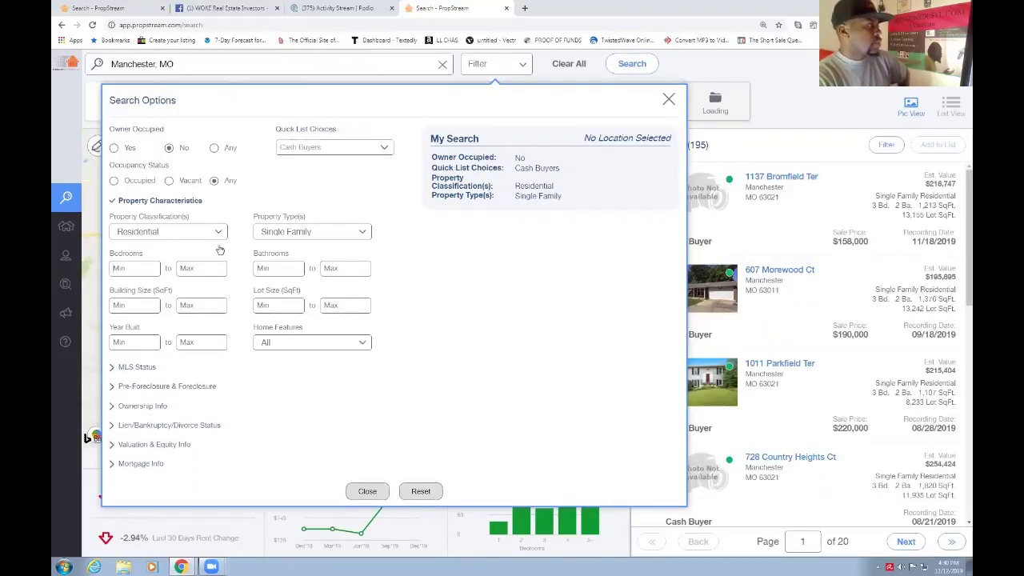
Step: Try limiting the MLS status filter to properties not on the market, and return On Market to Any
click(147, 368)
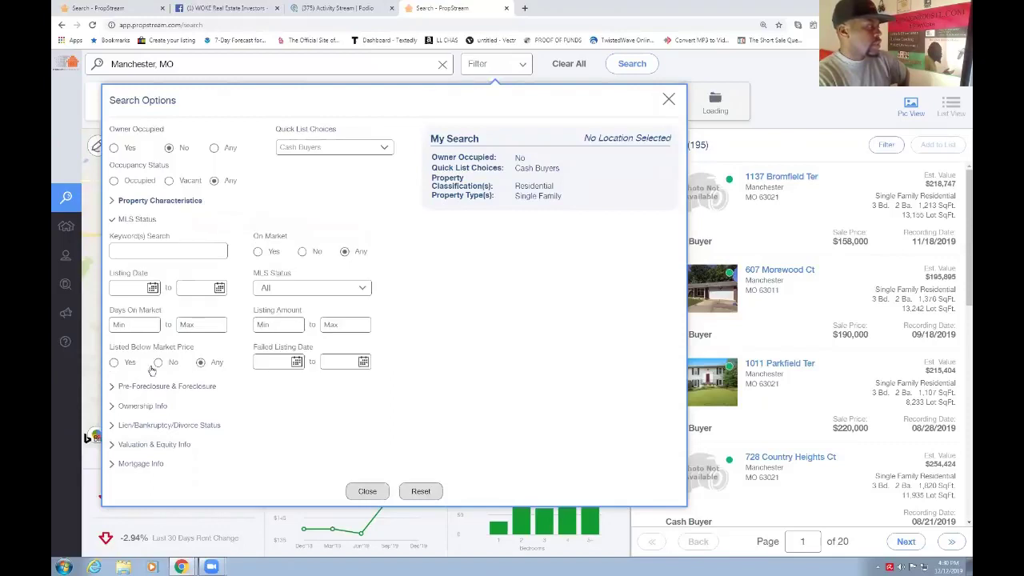
click(301, 252)
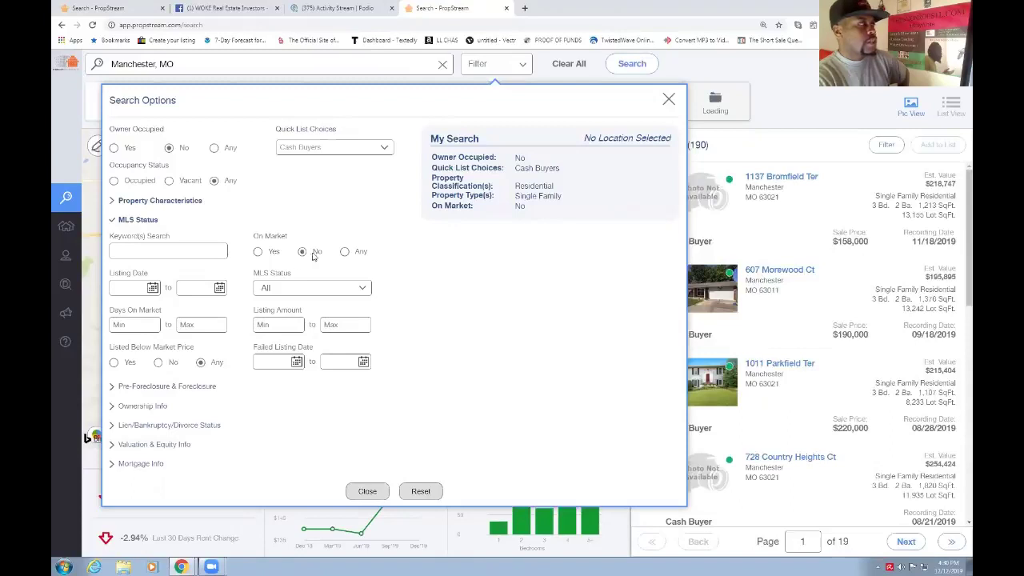
click(344, 252)
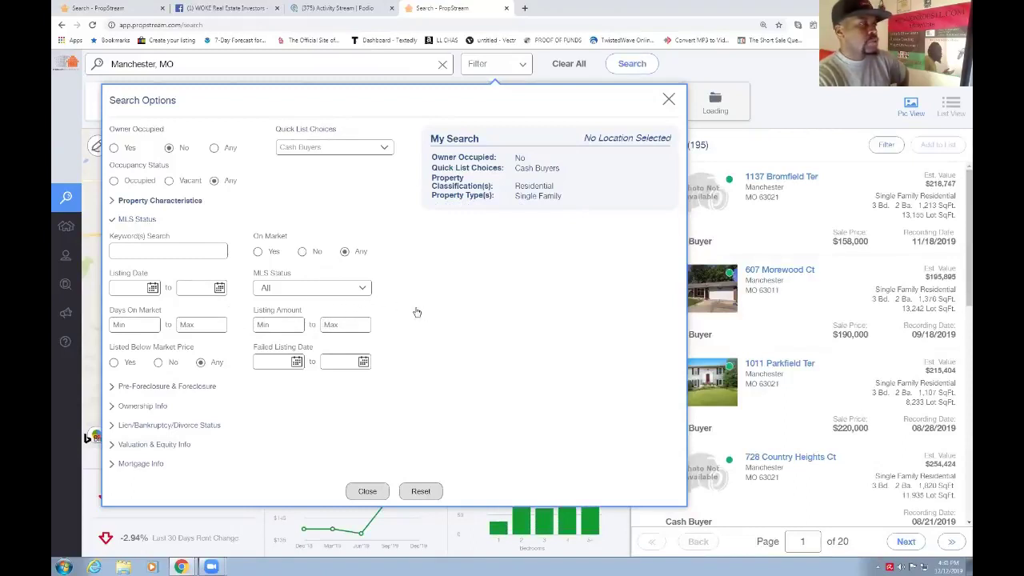
Step: Try the Exclude Foreclosures status in the pre-foreclosure filters and remove it again
click(172, 387)
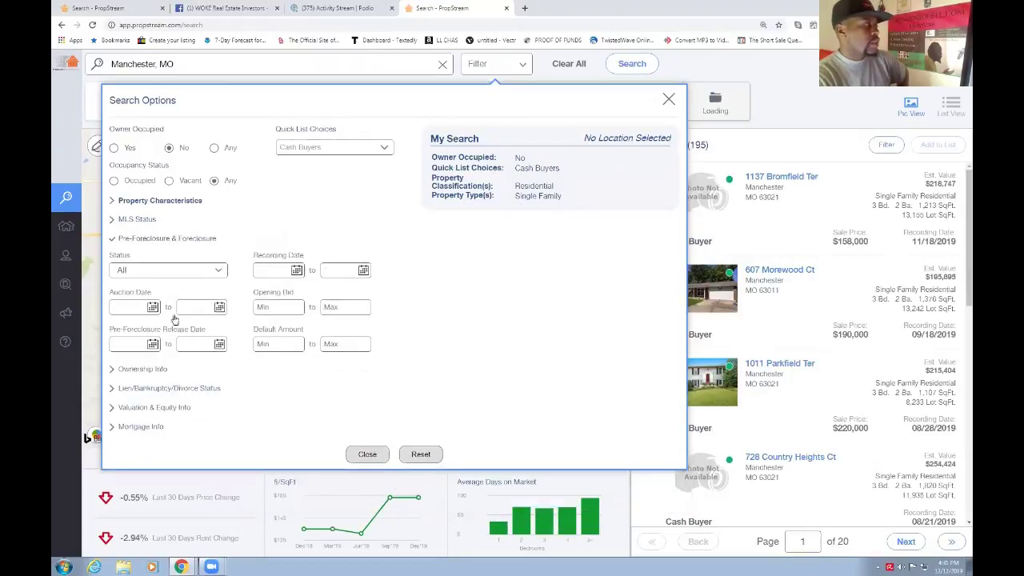
click(156, 270)
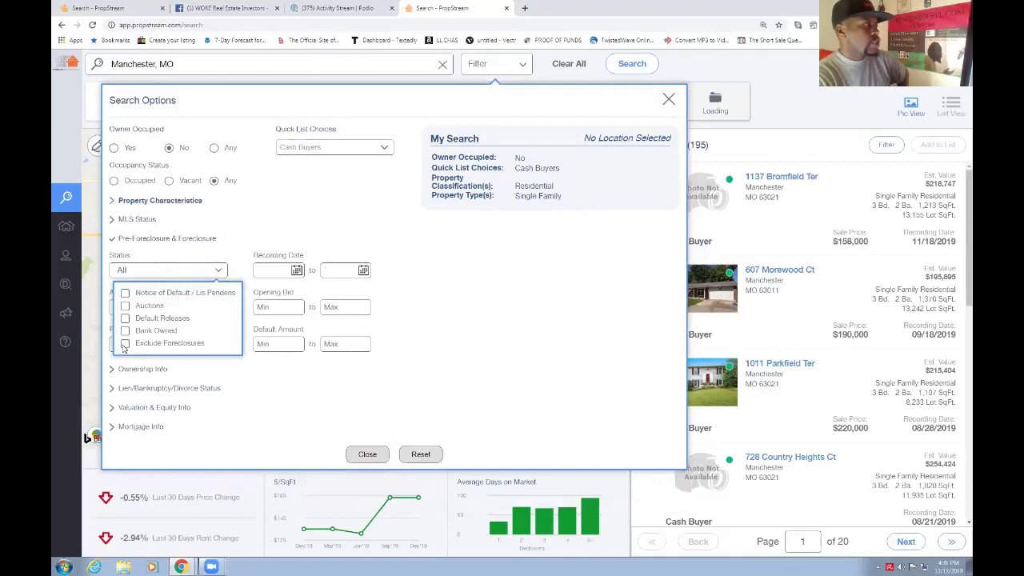
click(125, 343)
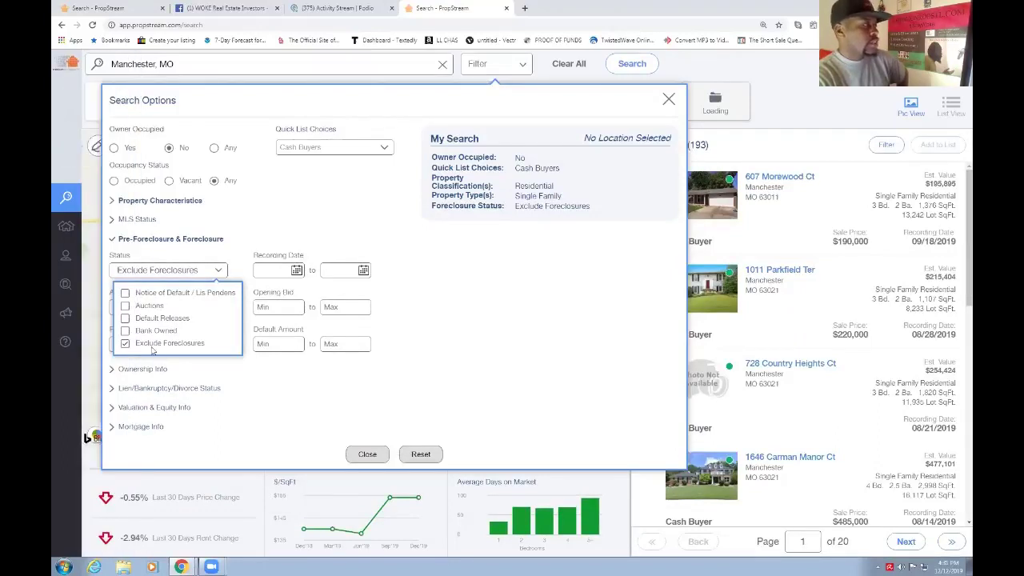
click(125, 344)
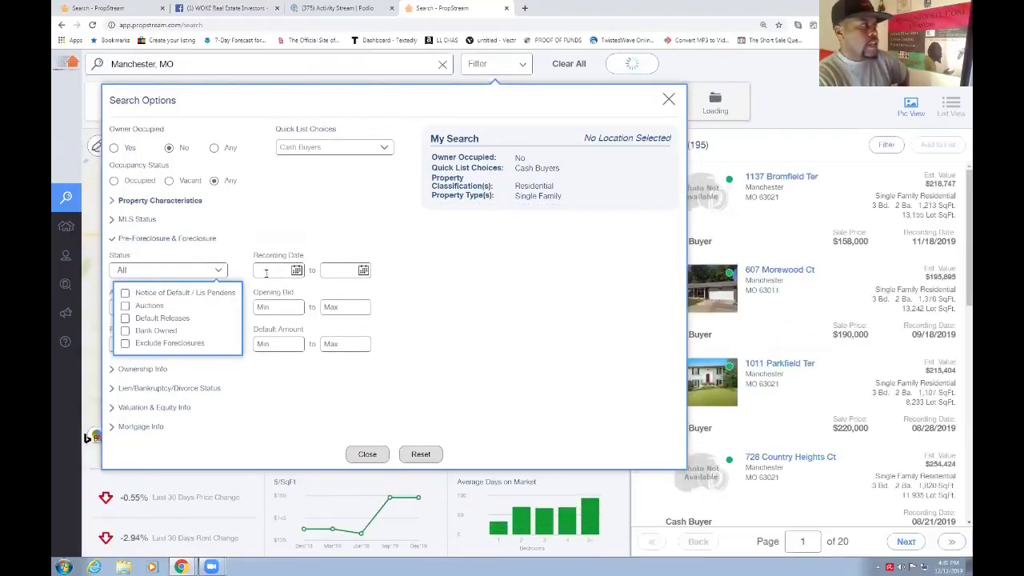
click(456, 238)
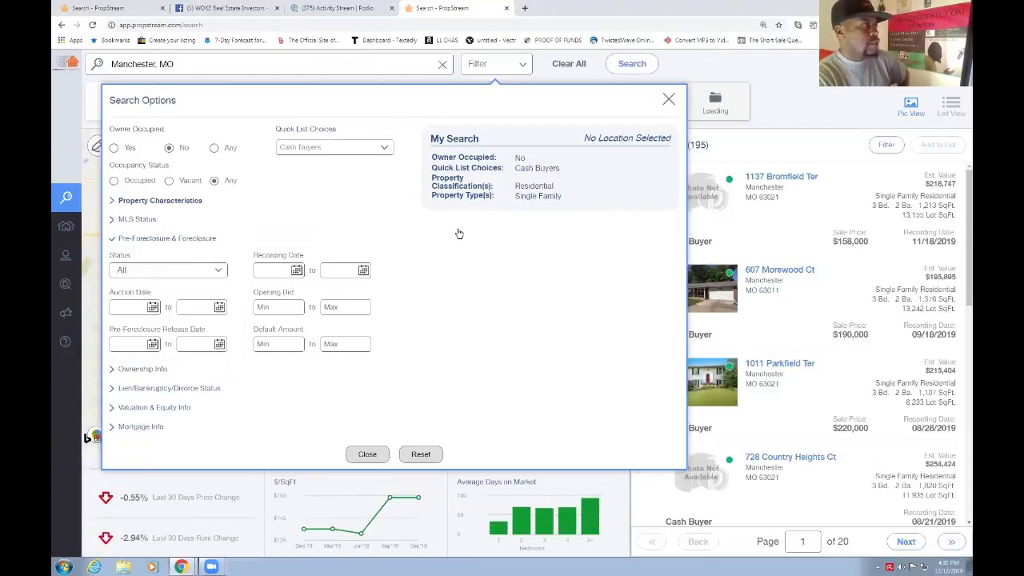
Step: Limit the owner type to Individual in the ownership information filters
click(144, 369)
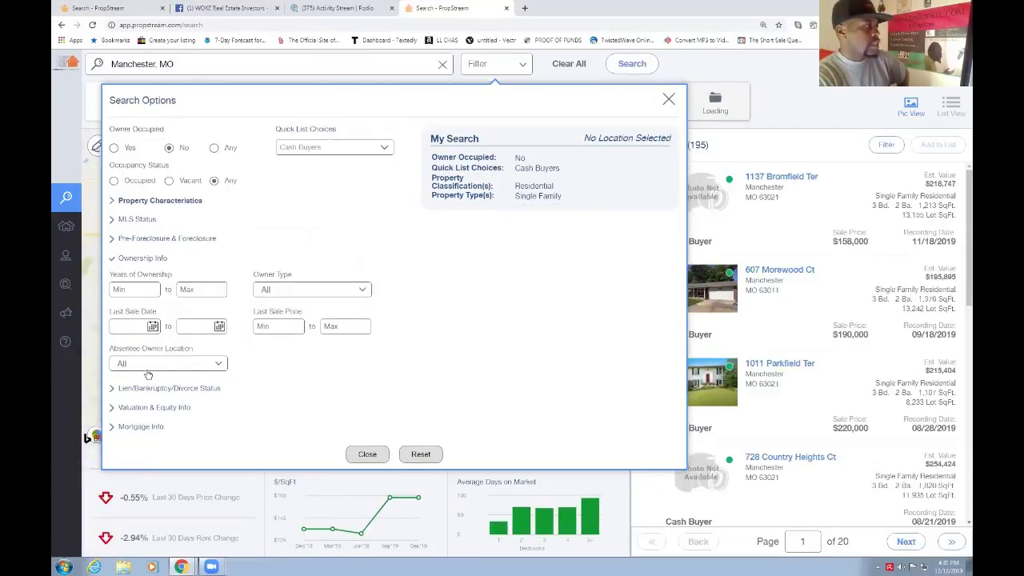
click(284, 292)
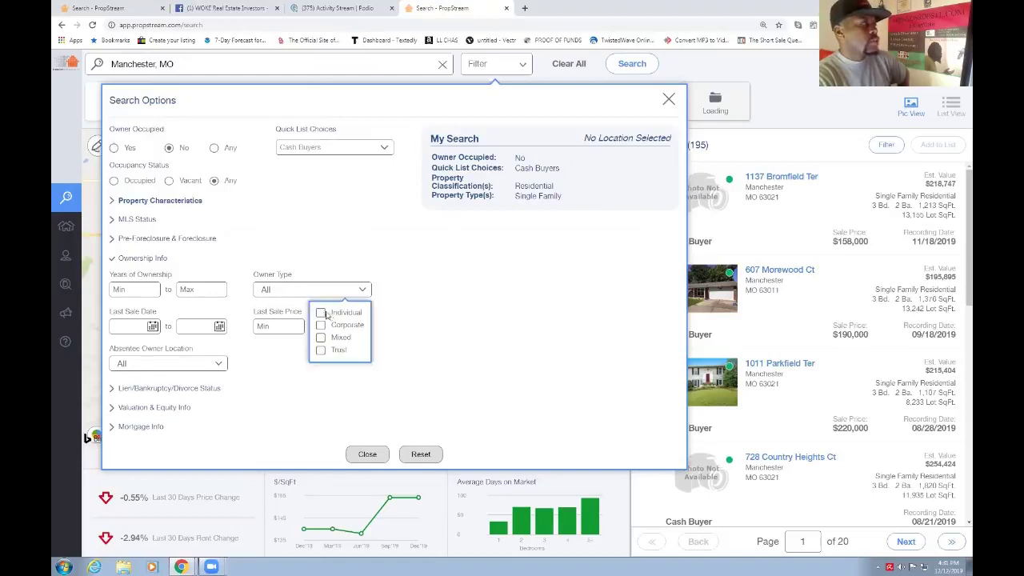
click(320, 312)
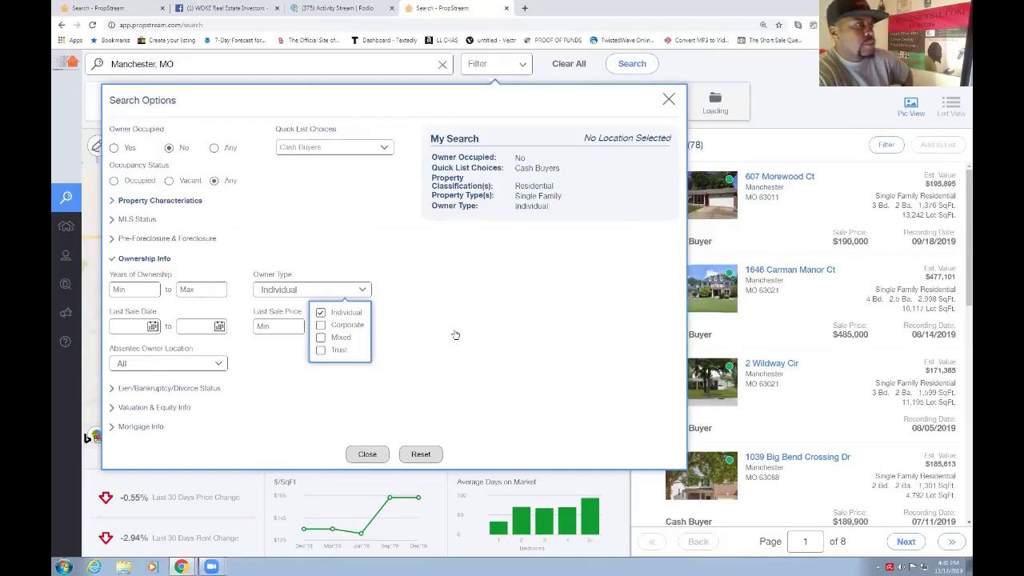
click(320, 325)
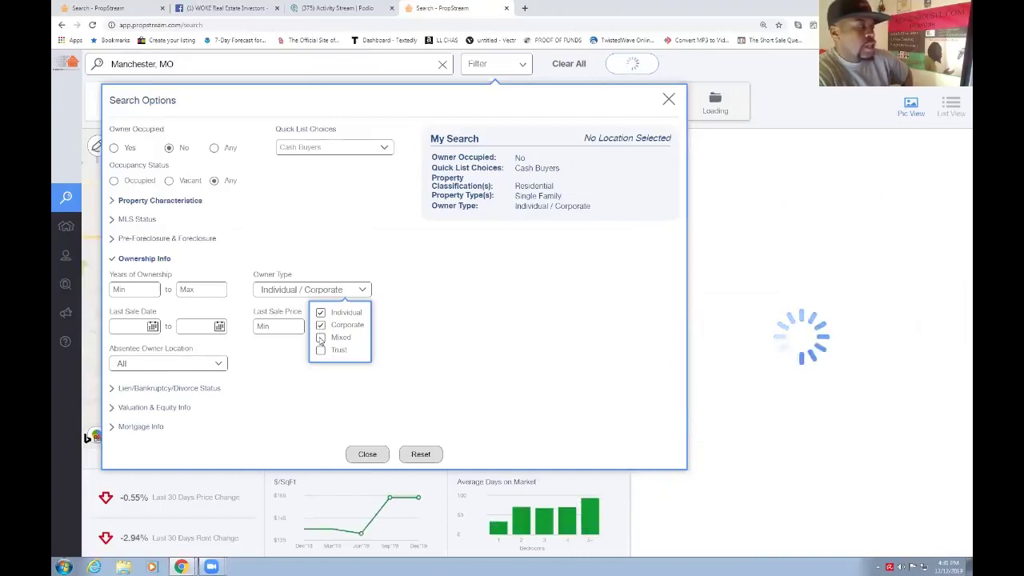
click(321, 325)
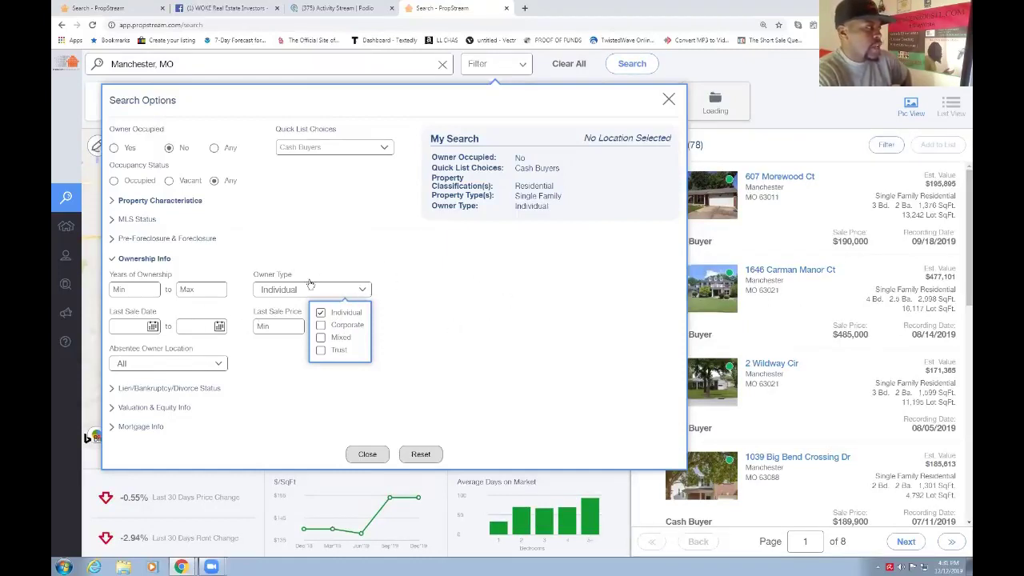
click(346, 290)
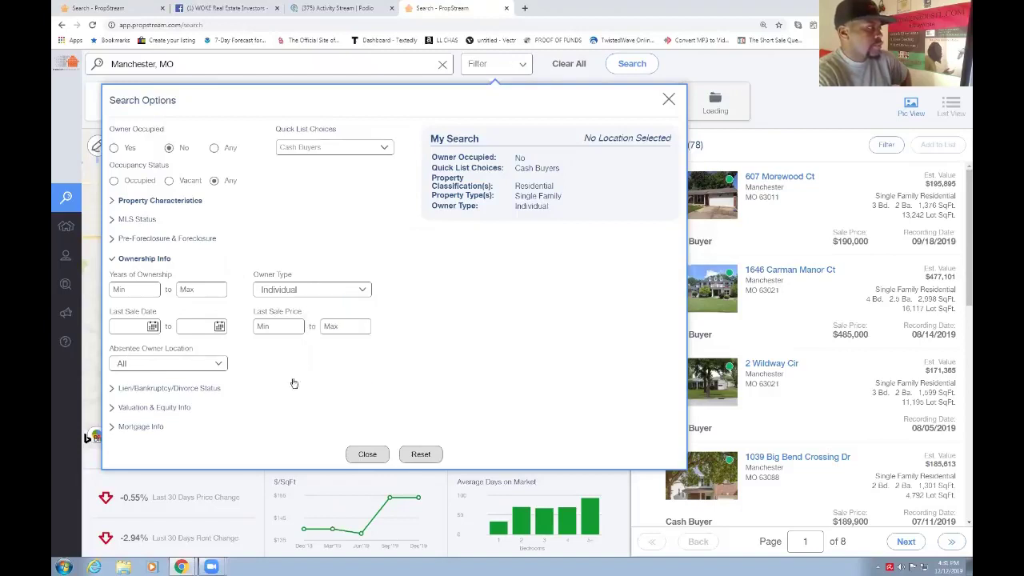
Step: Try the absentee owner locations Out of State and Out of County in turn, and clear the location filter again
click(138, 365)
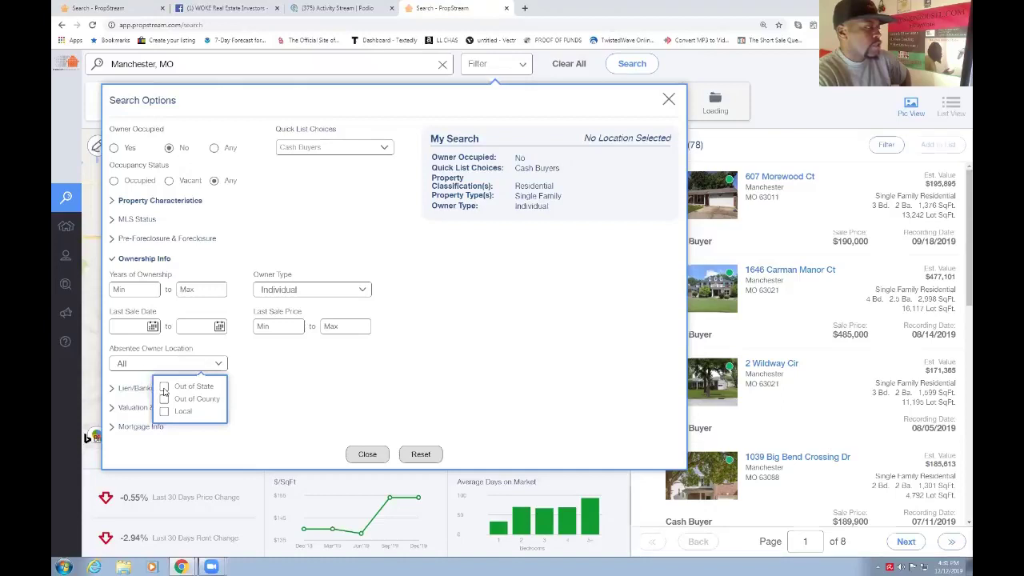
click(164, 388)
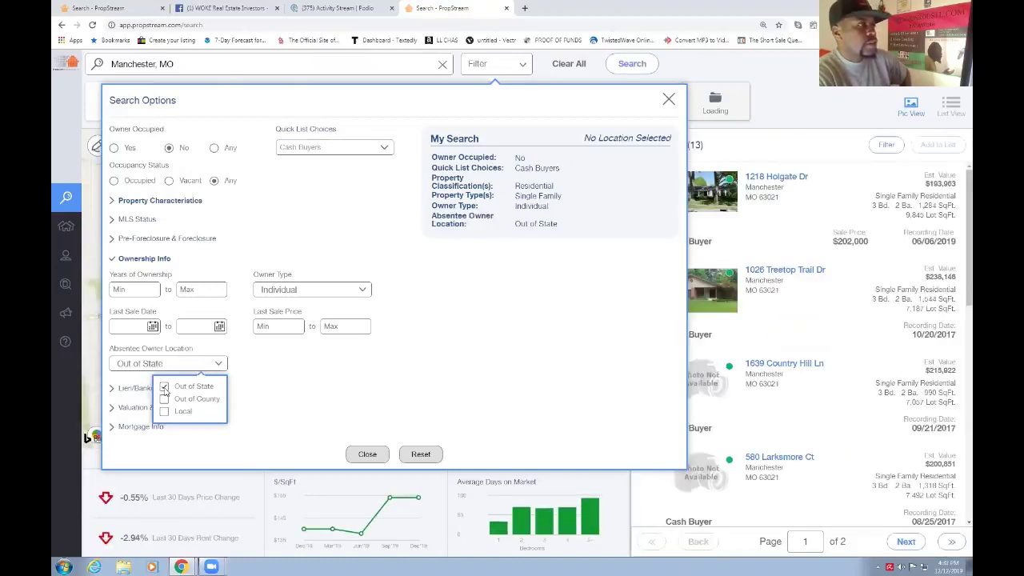
click(164, 387)
click(164, 398)
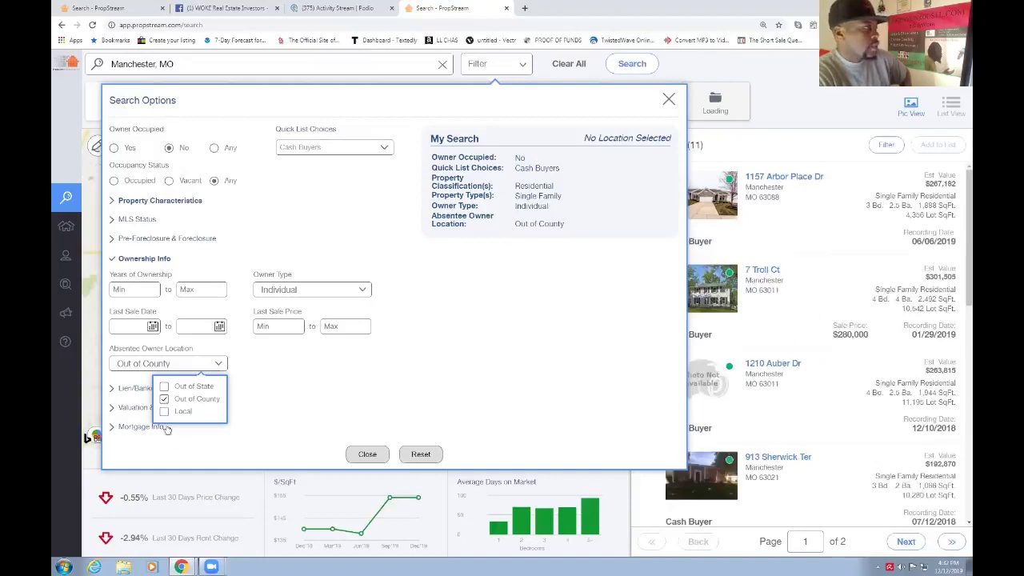
click(165, 398)
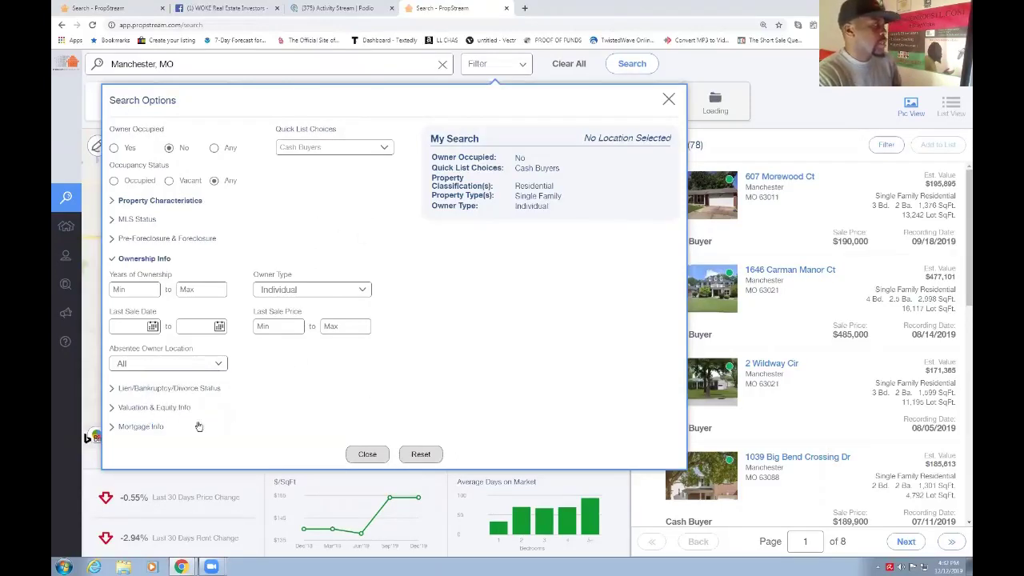
Step: Examine the quick target statuses and specific lien types offered in the lien, bankruptcy and divorce filters
click(136, 388)
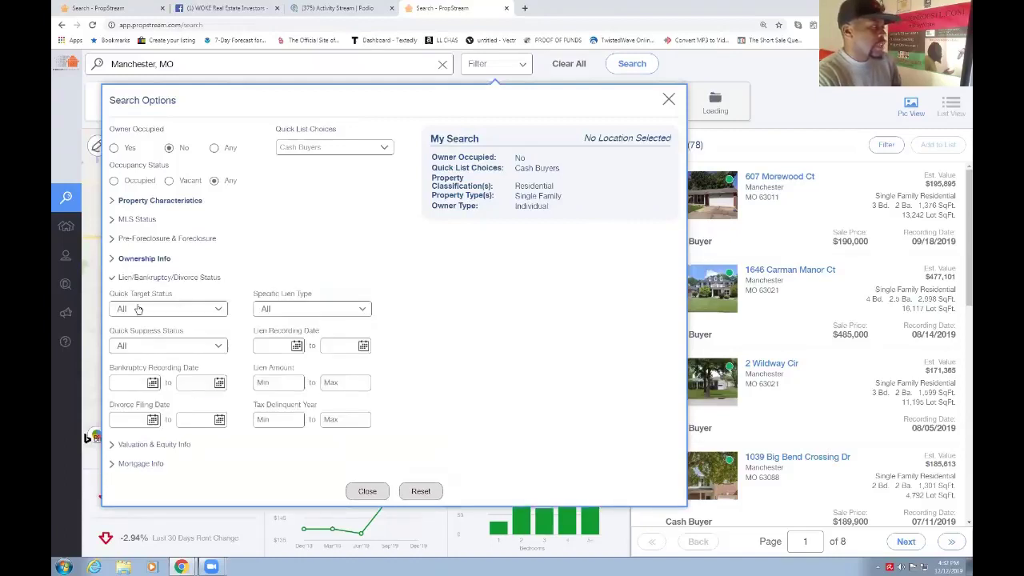
click(197, 314)
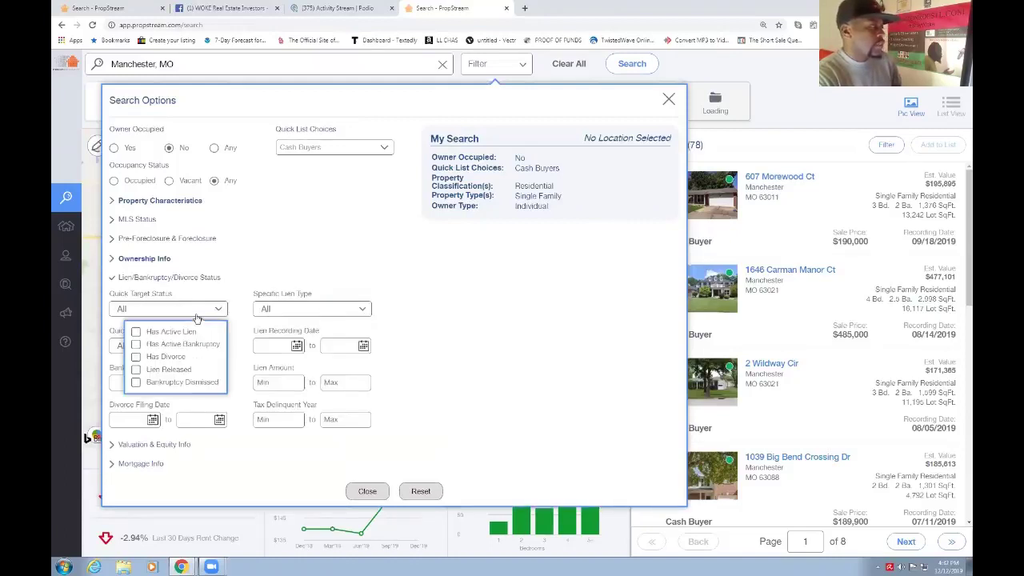
click(276, 315)
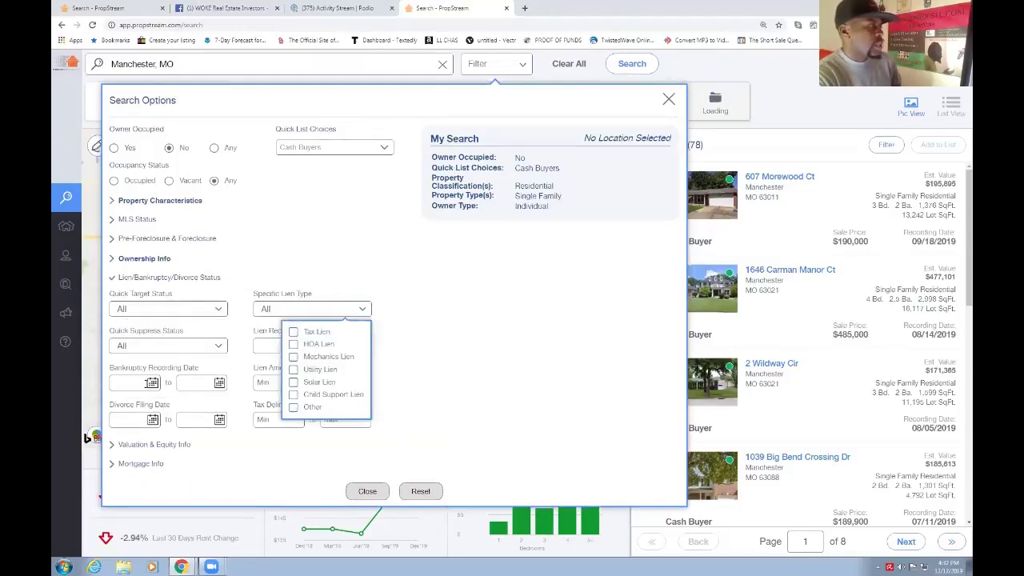
Step: Look over the valuation and equity filters and enable the Cash Buyer option in the mortgage information
click(135, 446)
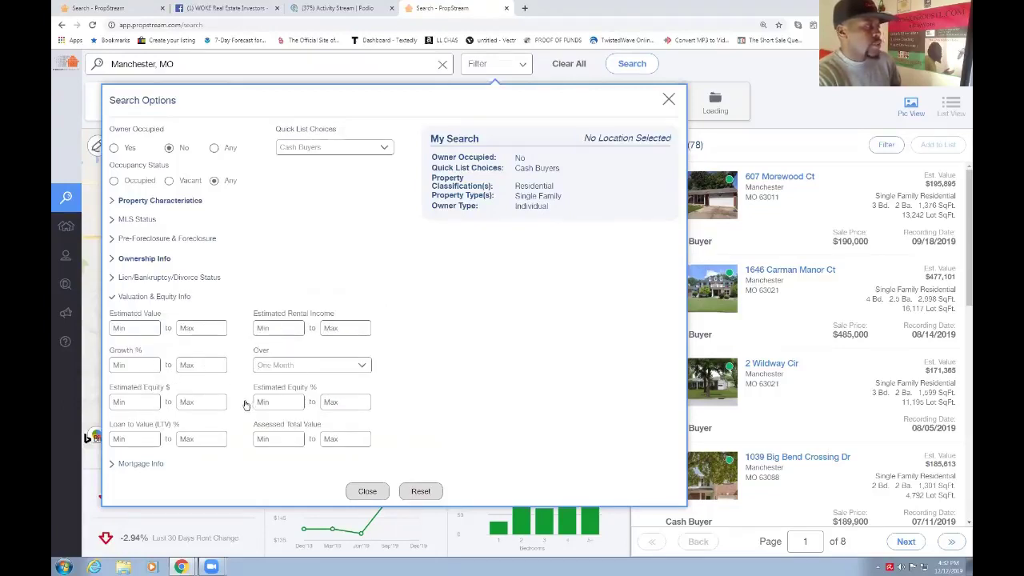
click(136, 466)
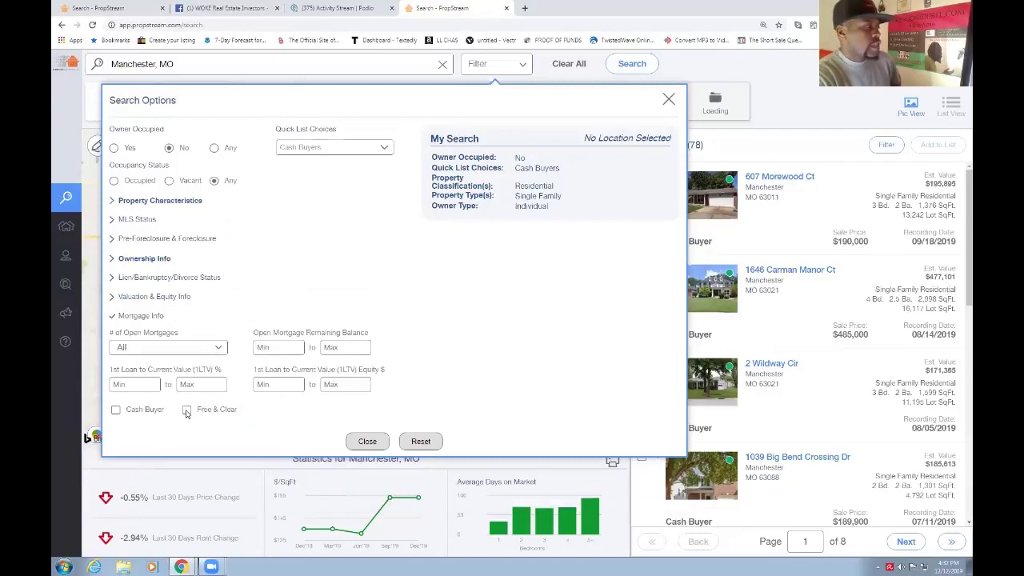
click(117, 410)
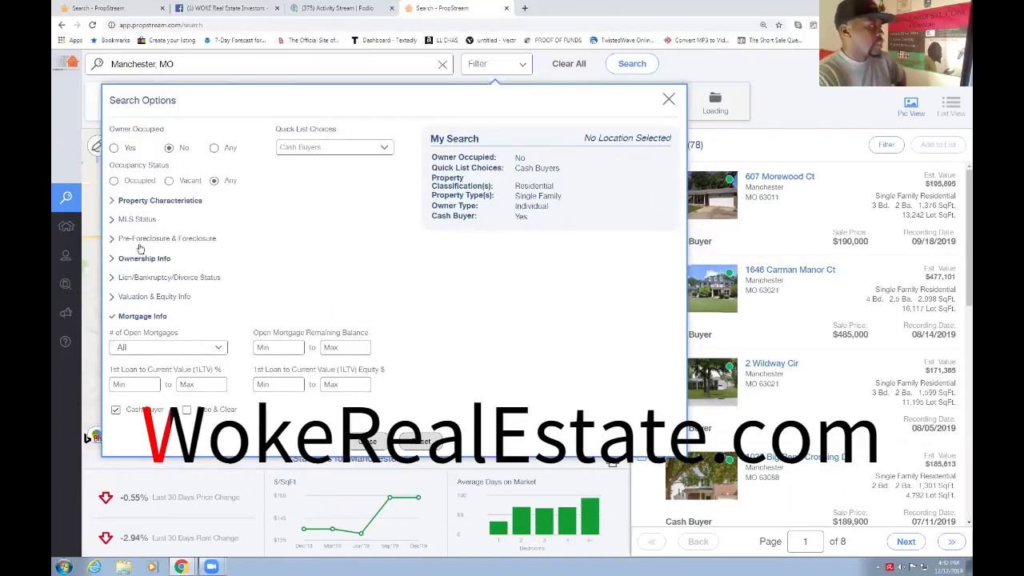
Step: Try a minimum estimated value of 200,000 and clear that limit again
click(130, 298)
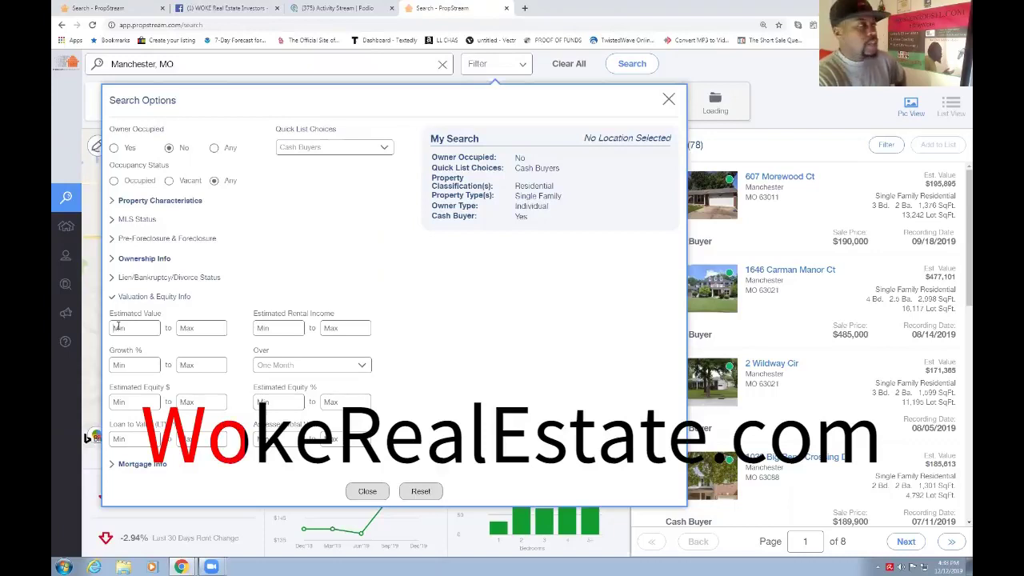
text(2000000)
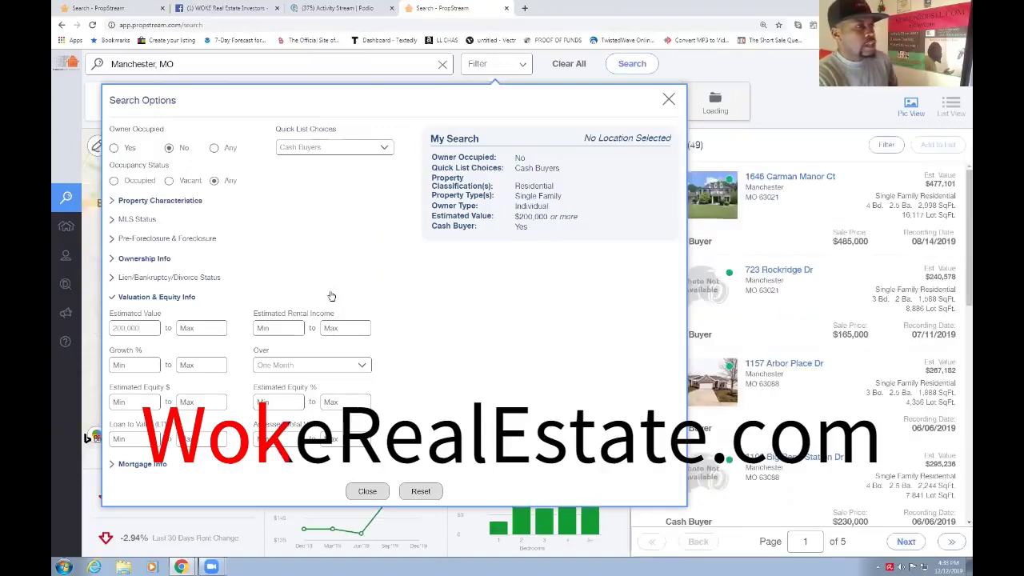
double_click(140, 331)
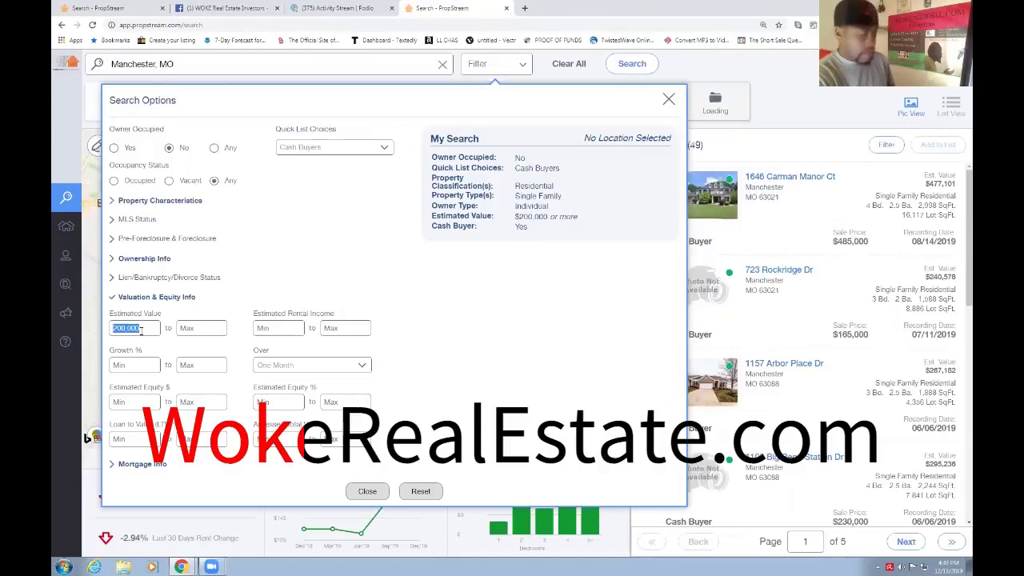
key(BackSpace)
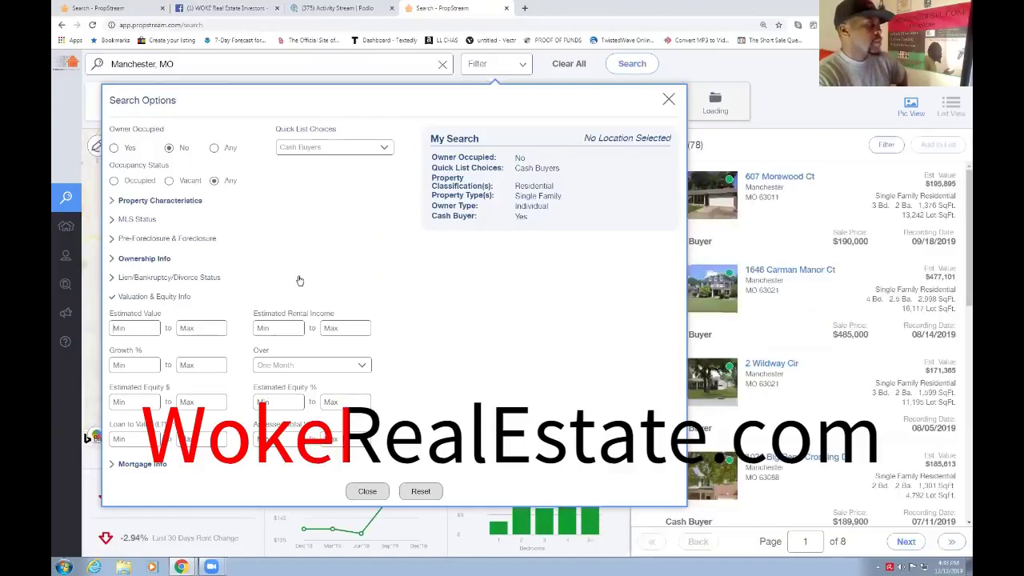
Step: Close the search options, review the matching properties and select all records in the results
click(367, 492)
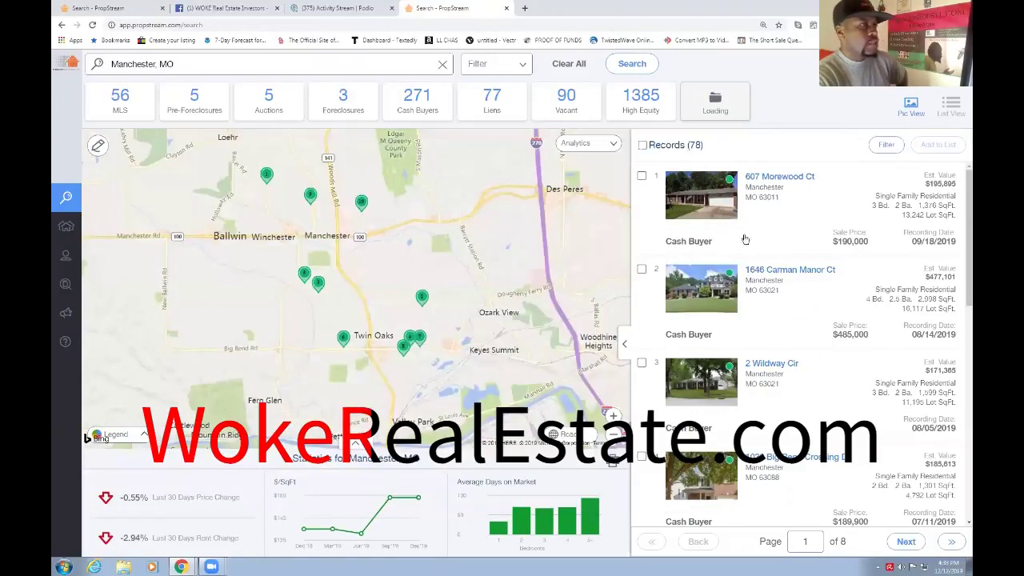
scroll(828, 248, down, 5)
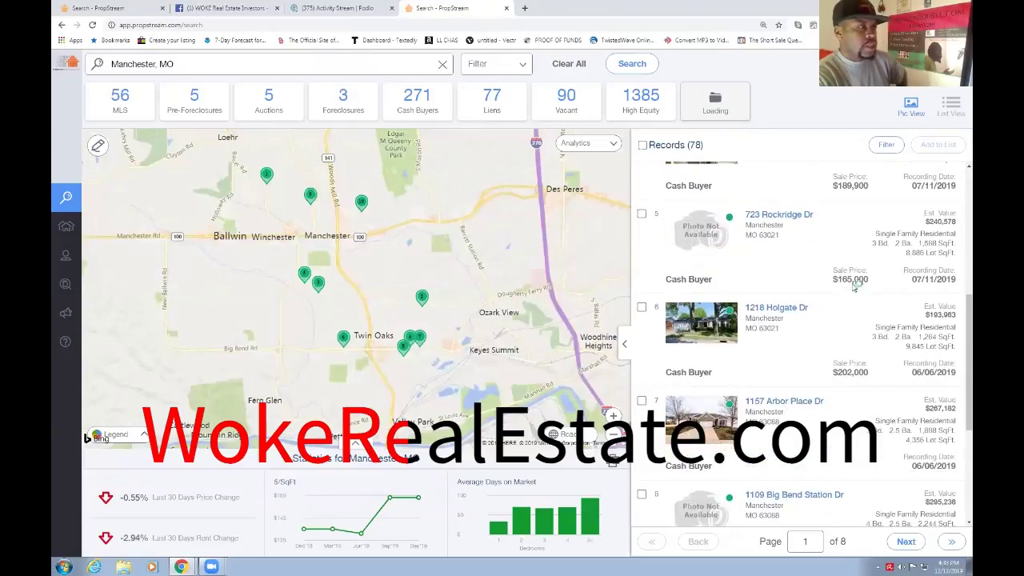
scroll(853, 288, down, 1)
scroll(844, 291, down, 1)
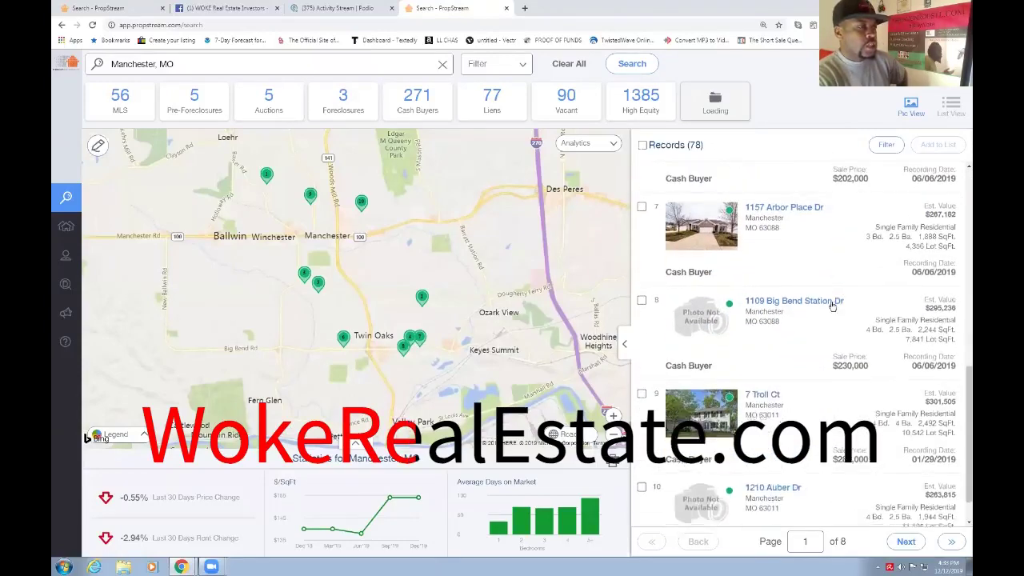
scroll(840, 304, down, 1)
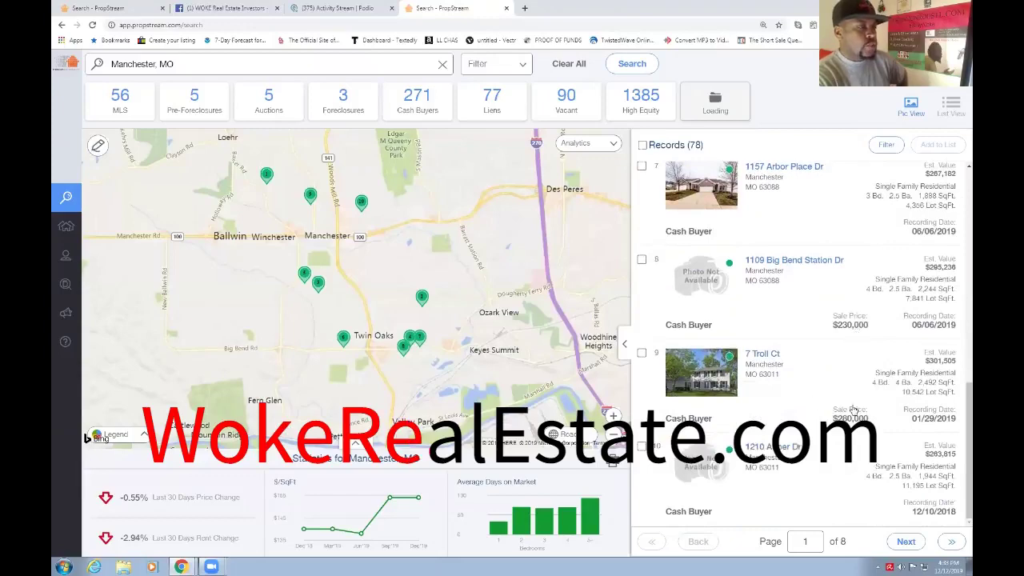
scroll(827, 473, up, 3)
scroll(790, 355, up, 5)
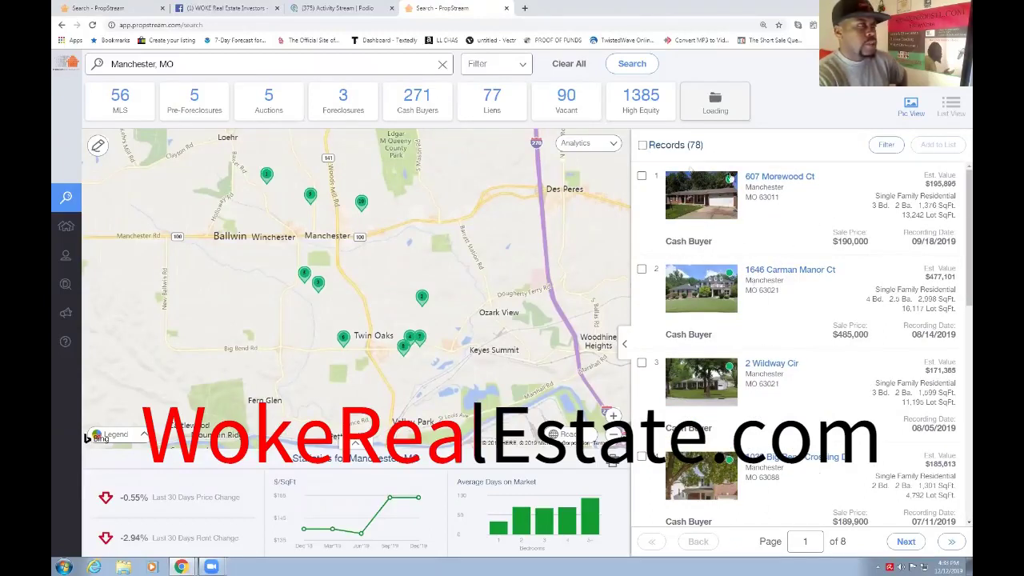
click(643, 147)
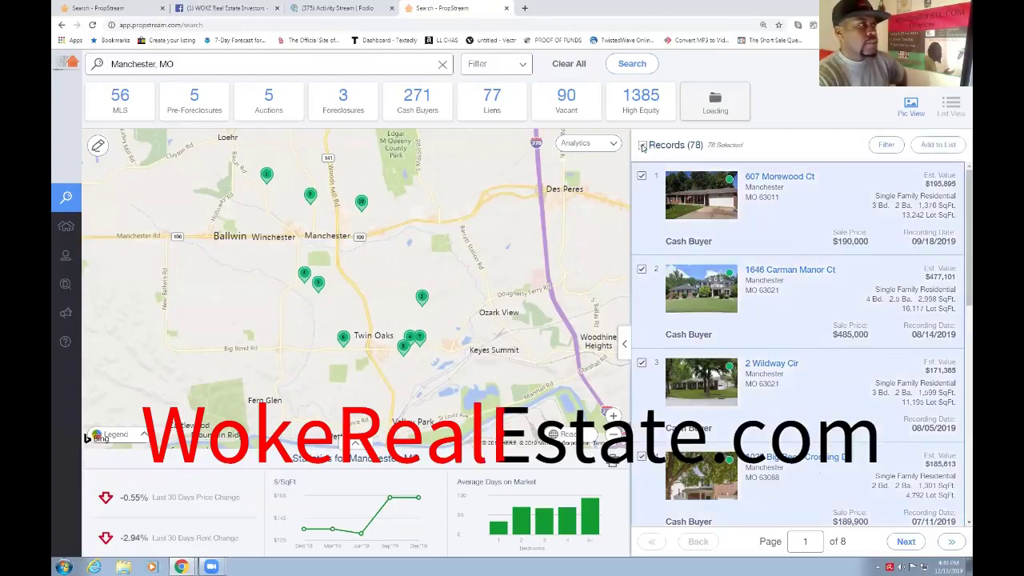